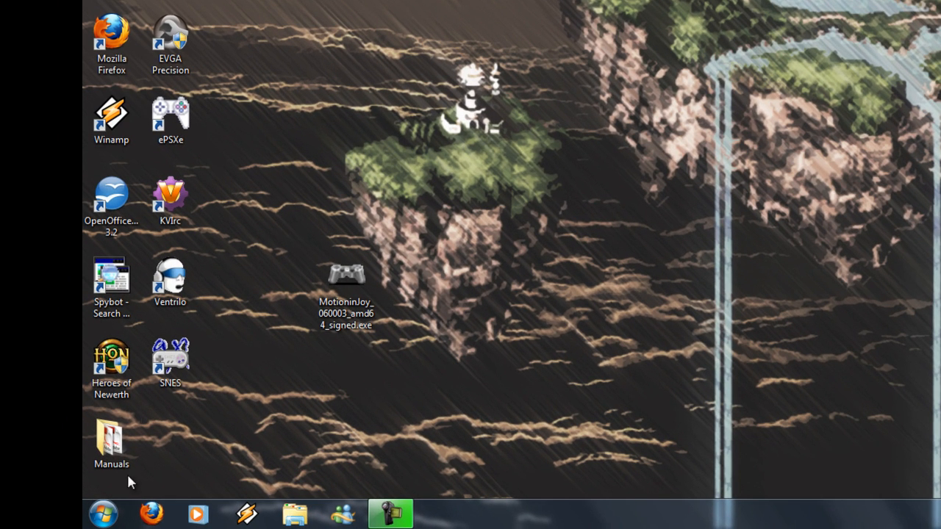
Open the computer's system properties from the desktop.
{"action": "left_click", "coordinate": [103, 513]}
{"action": "right_click", "coordinate": [320, 55]}
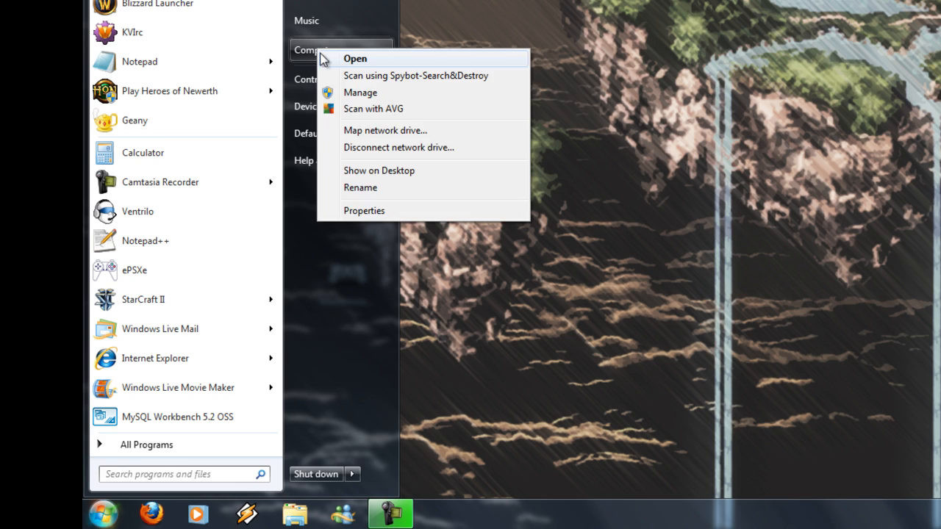
{"action": "left_click", "coordinate": [365, 208]}
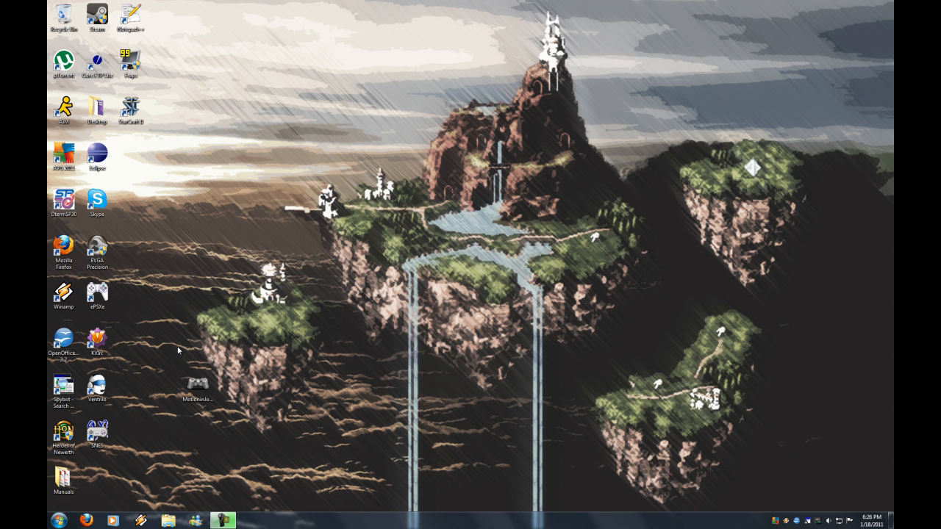
Run the MotioninJoy_060003_amd64_signed.exe installer on the desktop as administrator.
{"action": "left_click_drag", "start_coordinate": [178, 351], "coordinate": [169, 373]}
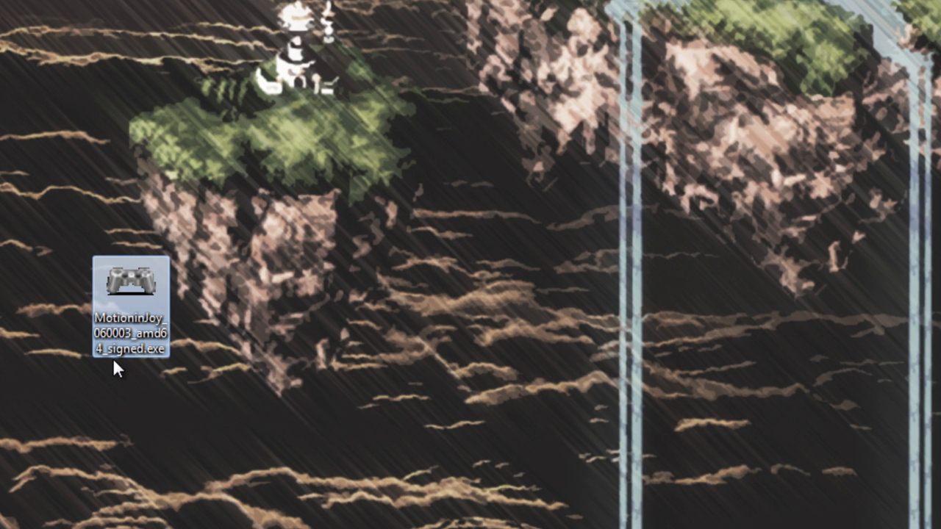
{"action": "mouse_move", "coordinate": [116, 353]}
{"action": "left_click", "coordinate": [145, 343]}
{"action": "left_click", "coordinate": [141, 288]}
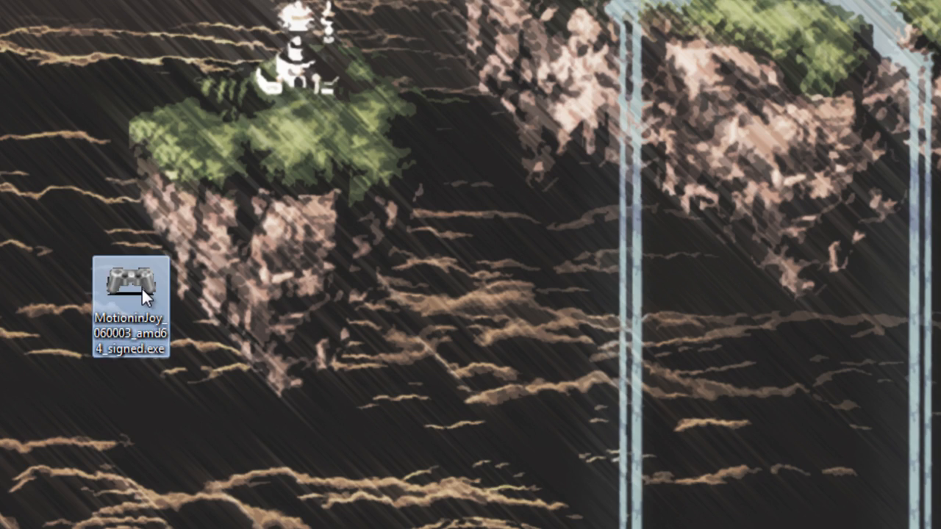
{"action": "right_click", "coordinate": [141, 287]}
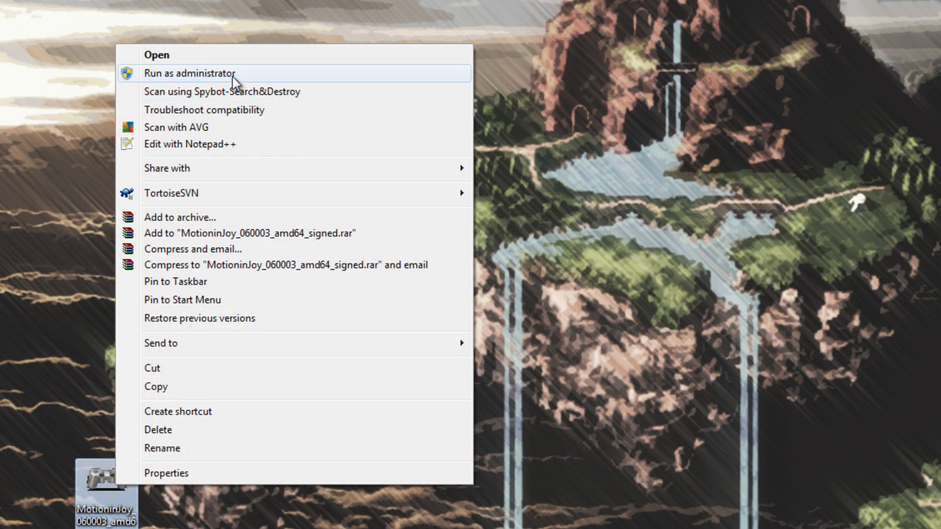
{"action": "left_click", "coordinate": [233, 74]}
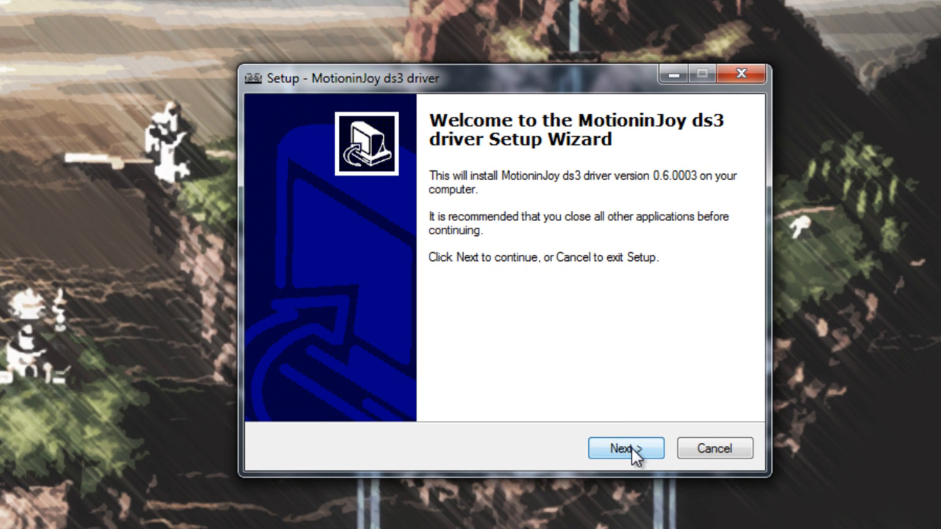
Install the MotioninJoy ds3 driver with default folders and a desktop icon but no Quick Launch icon, finishing with Run DS3_tool enabled.
{"action": "left_click", "coordinate": [632, 448]}
{"action": "left_click", "coordinate": [631, 448]}
{"action": "left_click", "coordinate": [575, 376]}
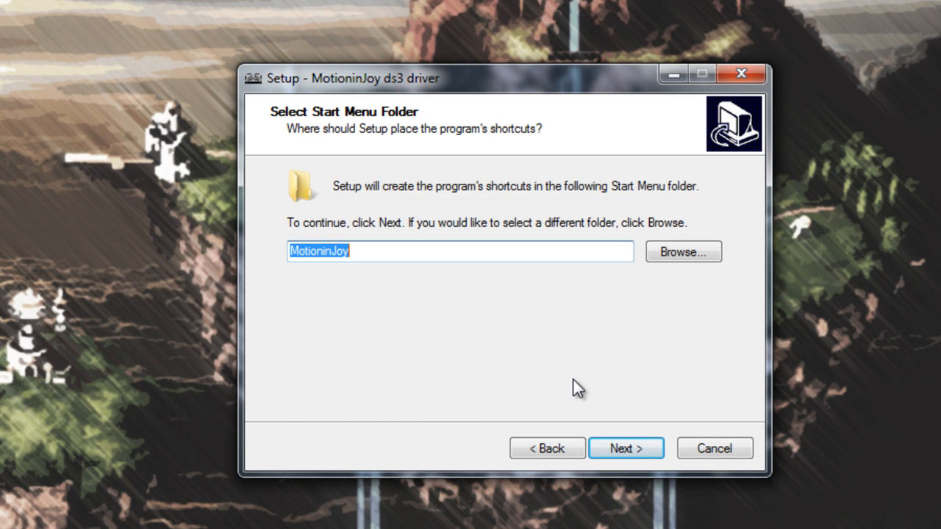
{"action": "left_click", "coordinate": [632, 449]}
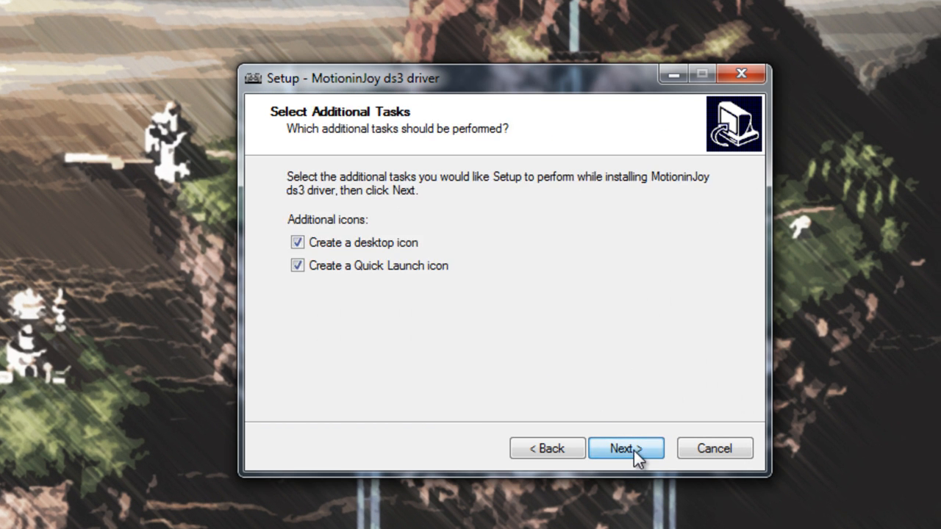
{"action": "left_click", "coordinate": [422, 269]}
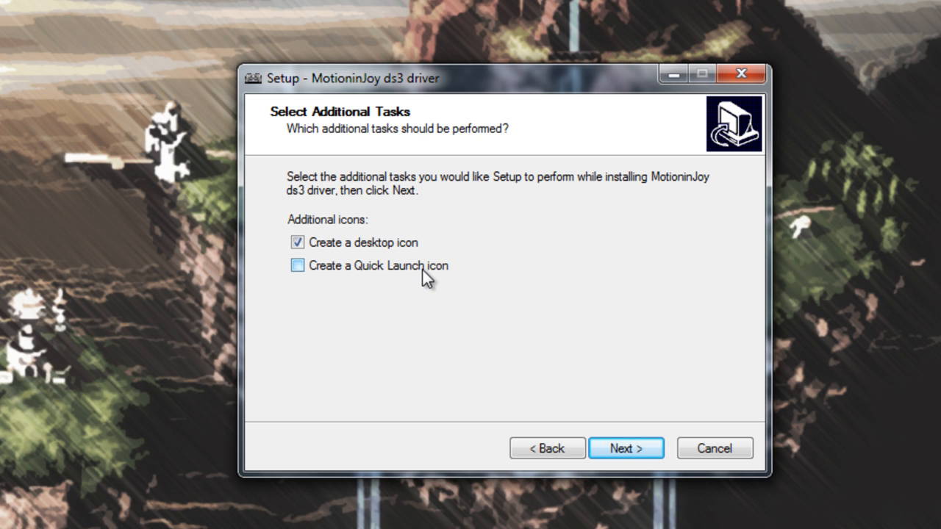
{"action": "left_click", "coordinate": [615, 444]}
{"action": "left_click", "coordinate": [619, 446]}
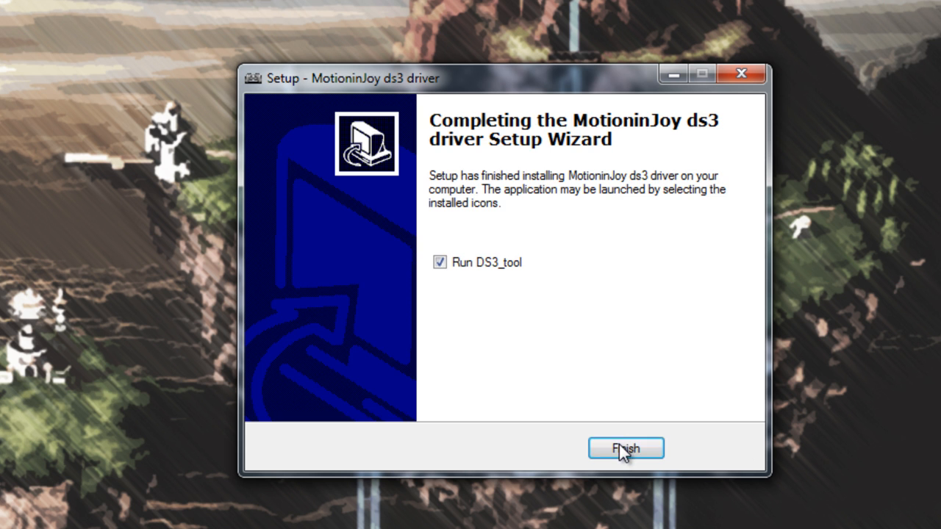
{"action": "left_click", "coordinate": [619, 444]}
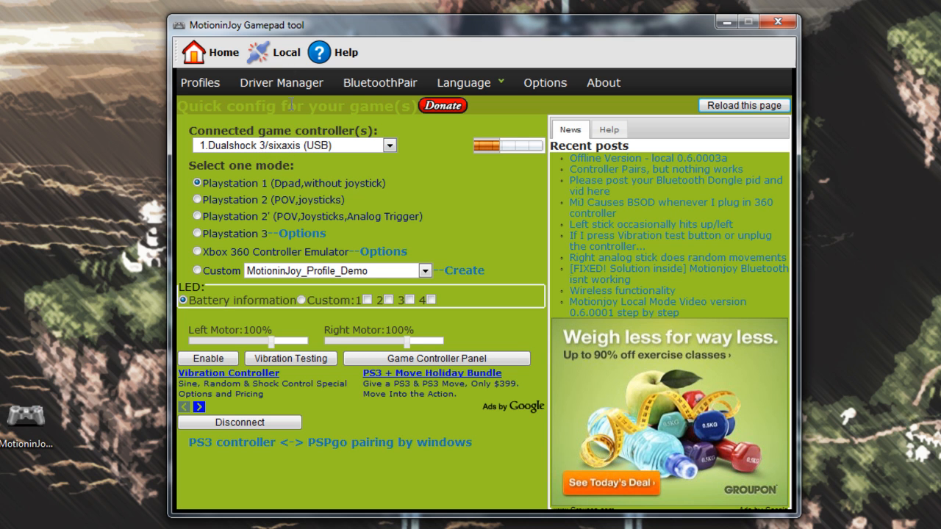
Load the MotioninJoy driver for the controller at Port_#0001.Hub_#0005 and review the installation log.
{"action": "left_click", "coordinate": [273, 94]}
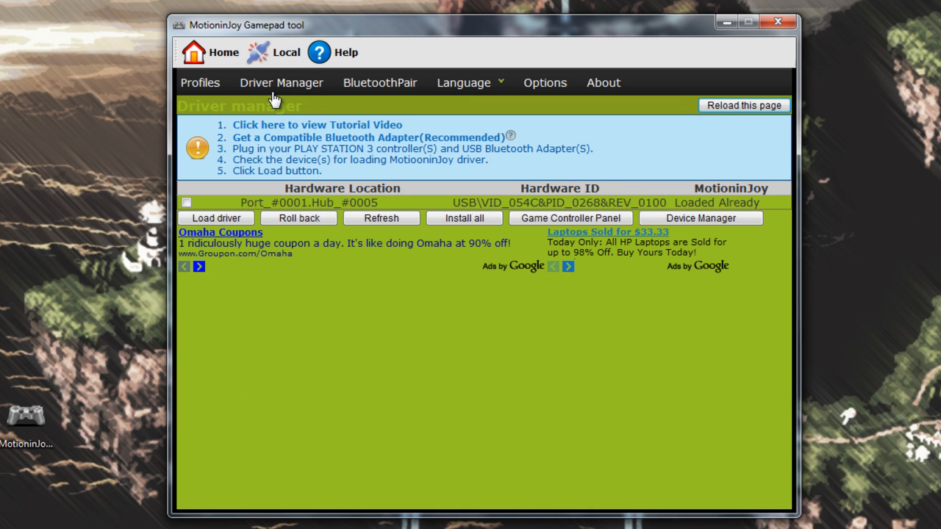
{"action": "left_click", "coordinate": [262, 204]}
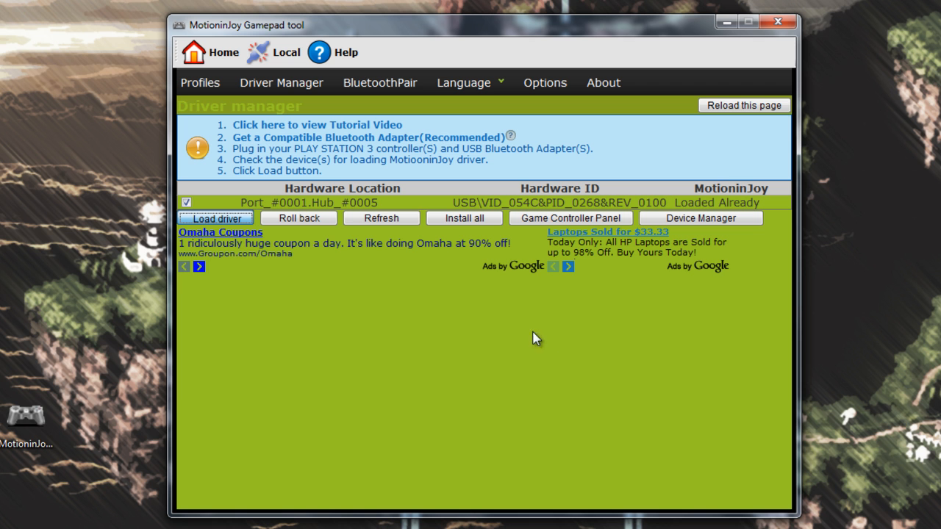
{"action": "left_click_drag", "start_coordinate": [417, 387], "coordinate": [209, 381]}
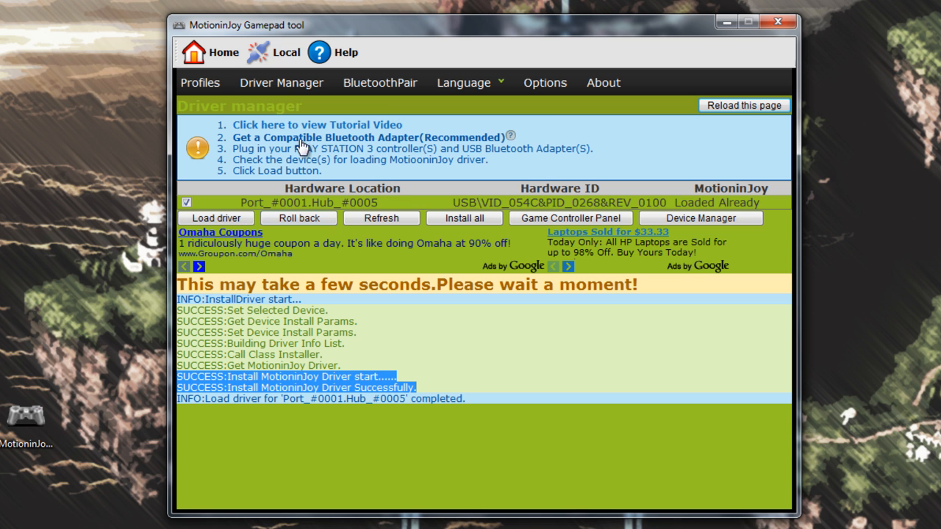
Enable the Playstation 2 (POV,joysticks) mode for the connected Dualshock 3 controller and test its vibration.
{"action": "left_click", "coordinate": [222, 87]}
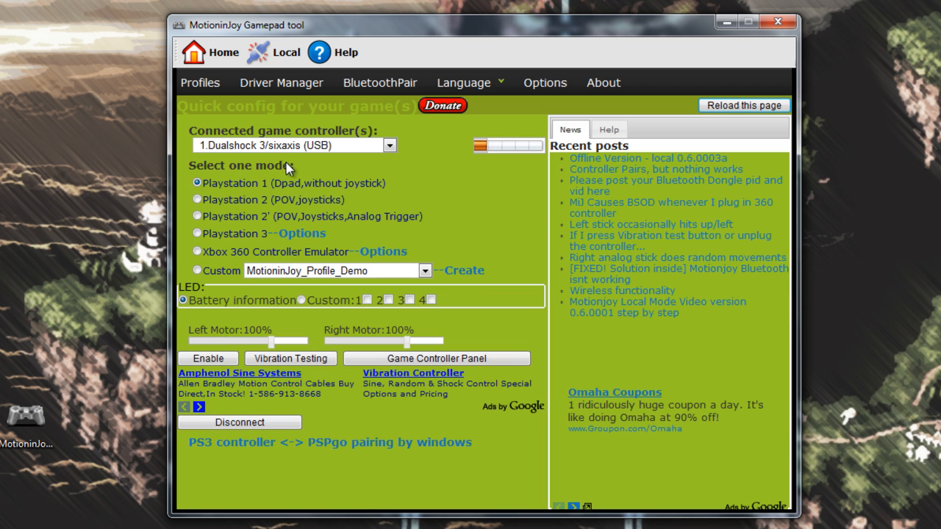
{"action": "left_click", "coordinate": [253, 200]}
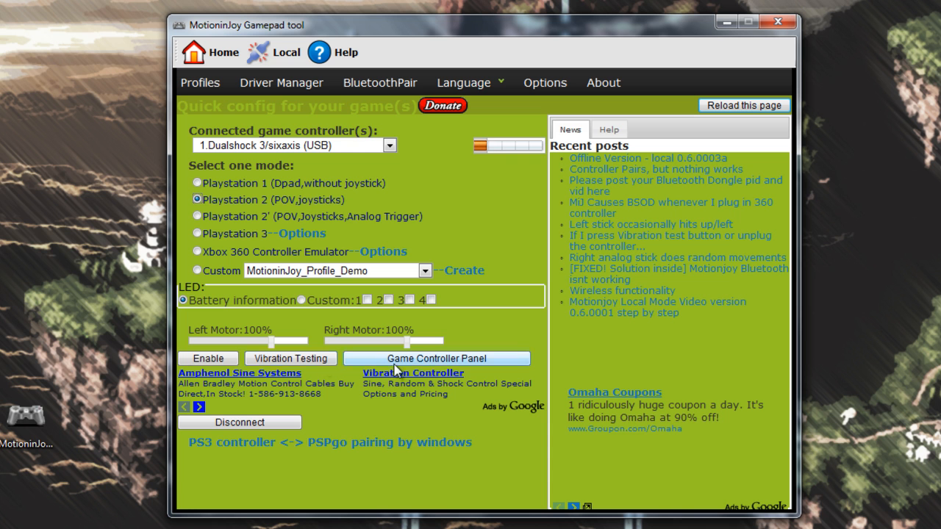
{"action": "left_click", "coordinate": [202, 358]}
{"action": "left_click", "coordinate": [279, 359]}
{"action": "left_click", "coordinate": [279, 359]}
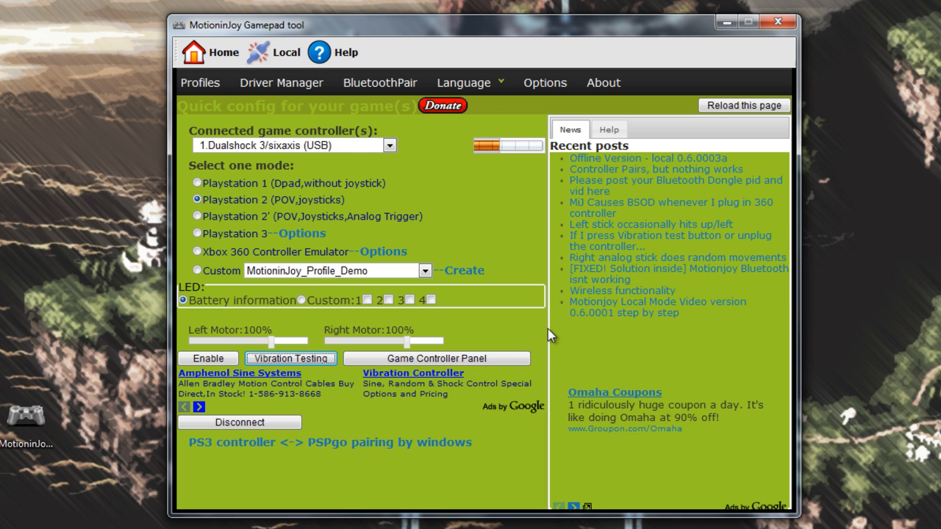
Open the MotioninJoy Virtual Game Controller's properties through Devices and Printers to test its axes and buttons, and close the dialogs.
{"action": "key", "text": "super"}
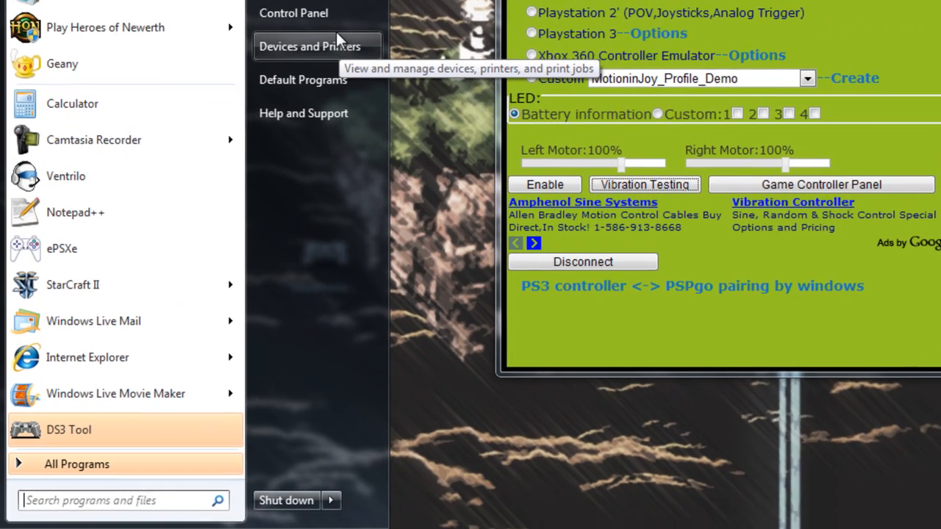
{"action": "left_click", "coordinate": [306, 48]}
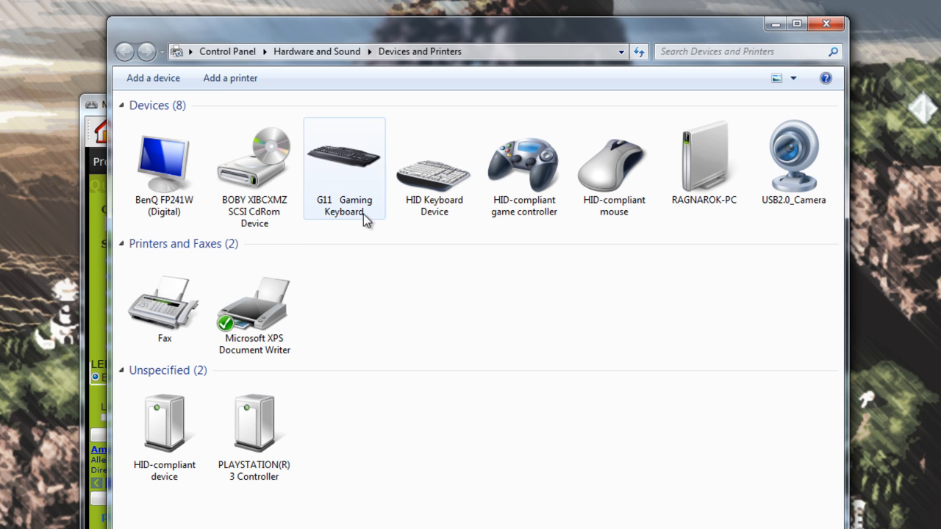
{"action": "left_click", "coordinate": [527, 189]}
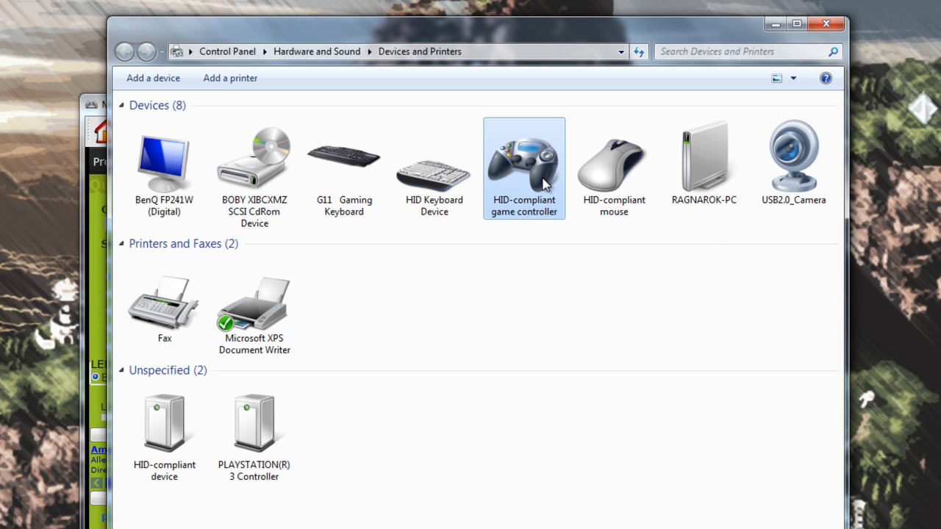
{"action": "right_click", "coordinate": [543, 180]}
{"action": "left_click", "coordinate": [551, 188]}
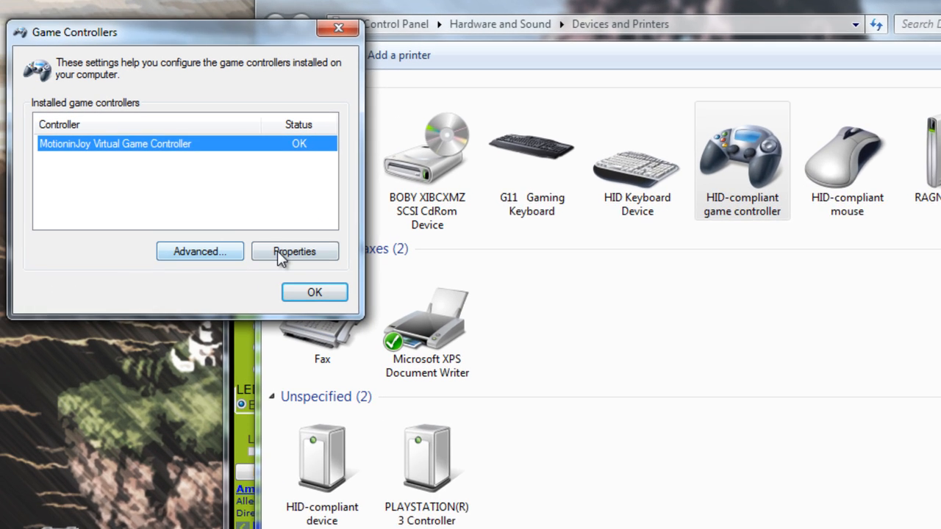
{"action": "left_click", "coordinate": [140, 246]}
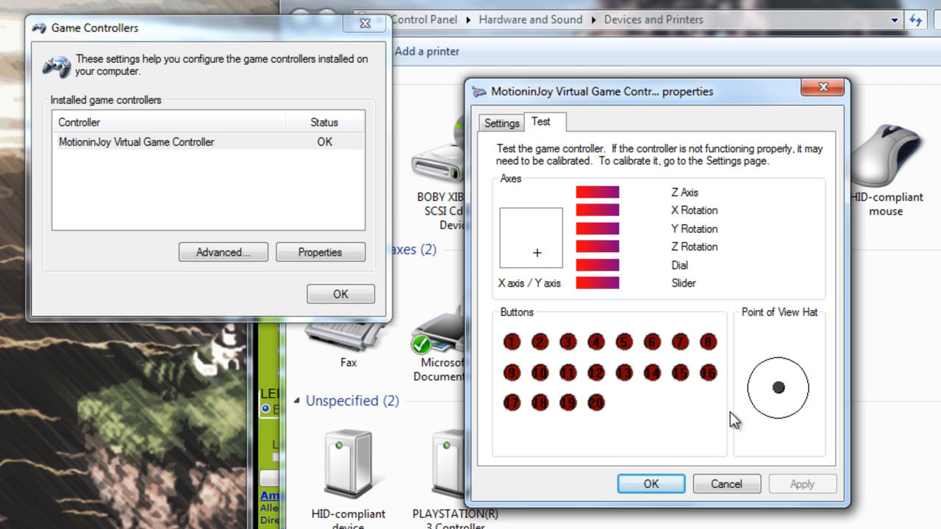
{"action": "left_click", "coordinate": [640, 484]}
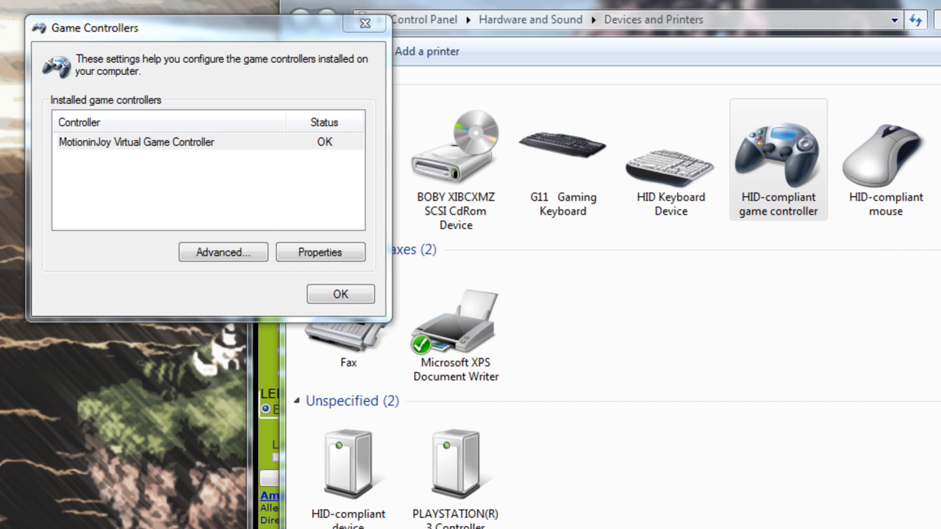
{"action": "left_click", "coordinate": [339, 294]}
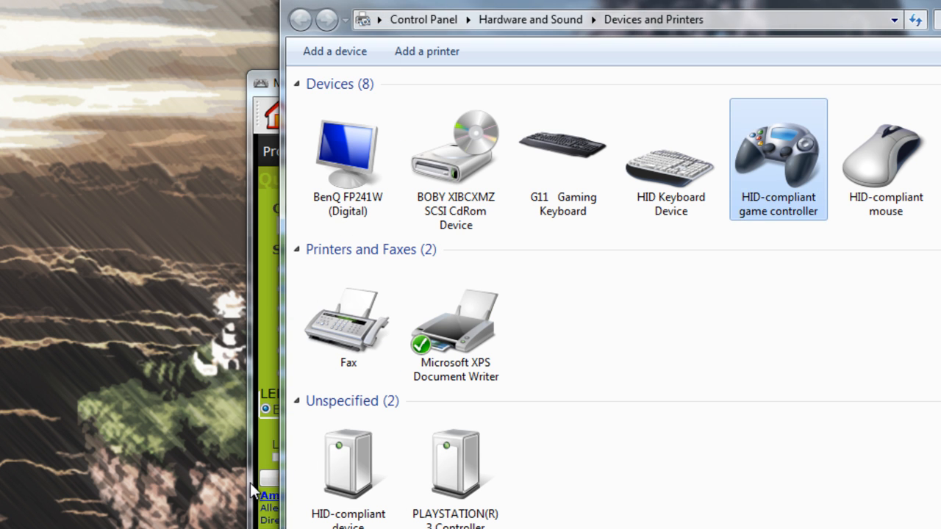
Back in the MotioninJoy Gamepad tool, reselect and enable Playstation 2 (POV,joysticks) mode, and close it along with Devices and Printers.
{"action": "left_click", "coordinate": [262, 119]}
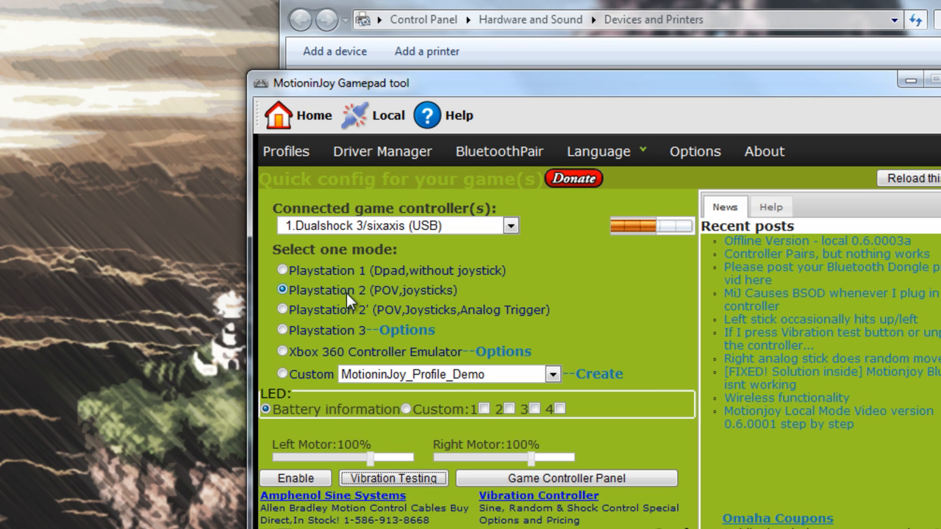
{"action": "left_click", "coordinate": [315, 309]}
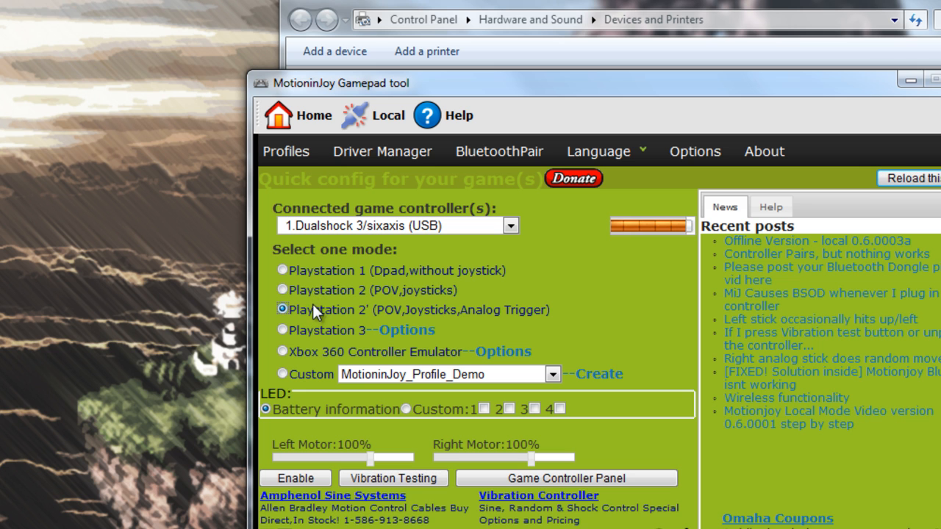
{"action": "left_click", "coordinate": [315, 291]}
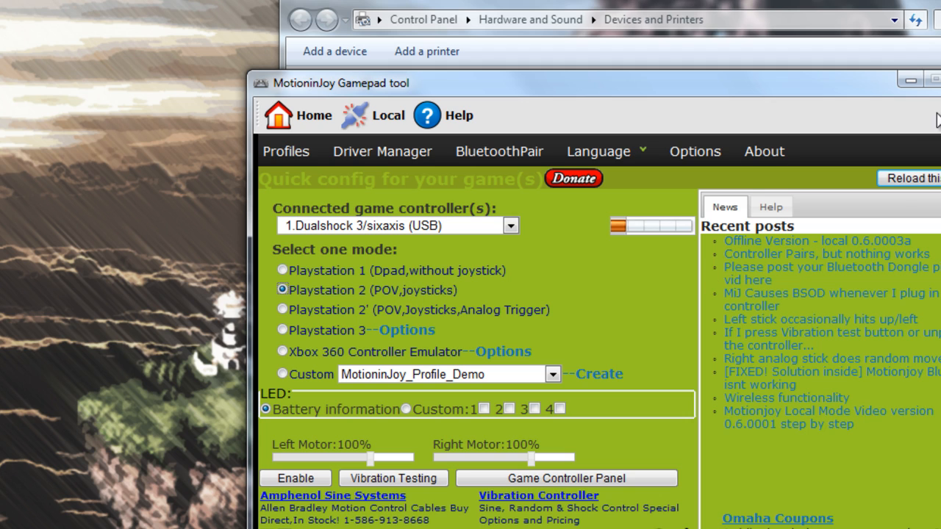
{"action": "left_click", "coordinate": [289, 482]}
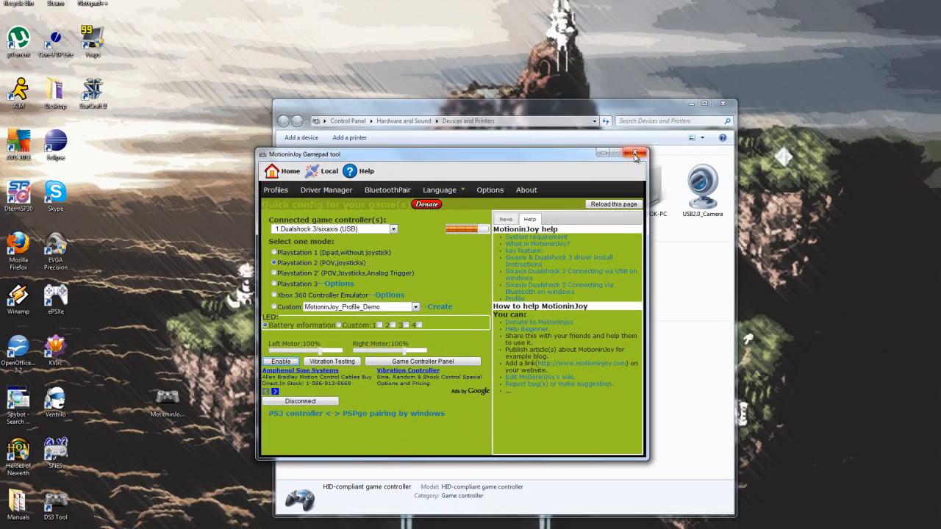
{"action": "left_click", "coordinate": [635, 155]}
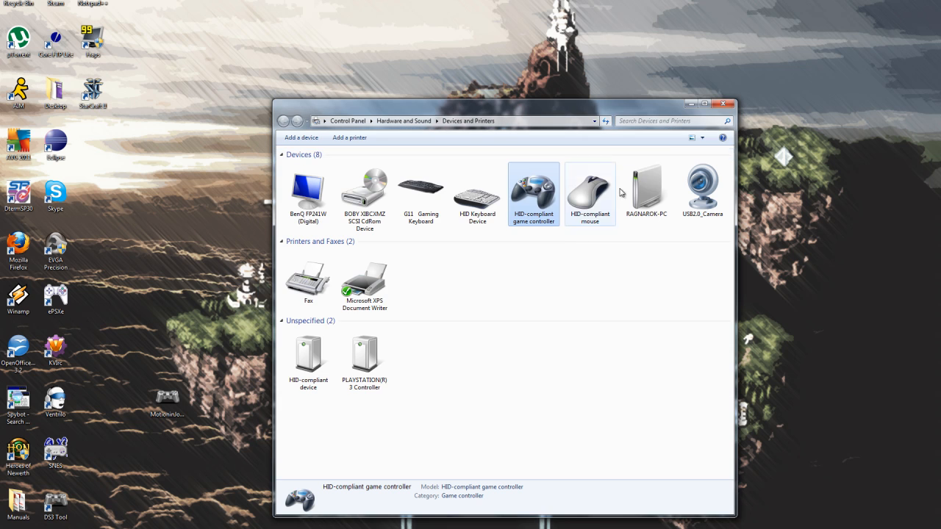
{"action": "left_click", "coordinate": [723, 104]}
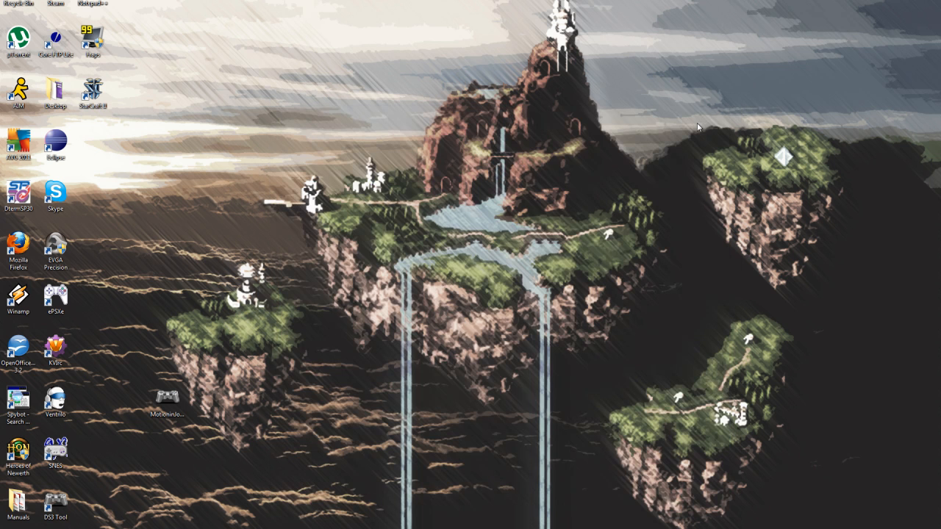
Start Snes9X and load the recent game Chrono Trigger (U) [!].smc at its saved position with background layer 1 on.
{"action": "double_click", "coordinate": [65, 453]}
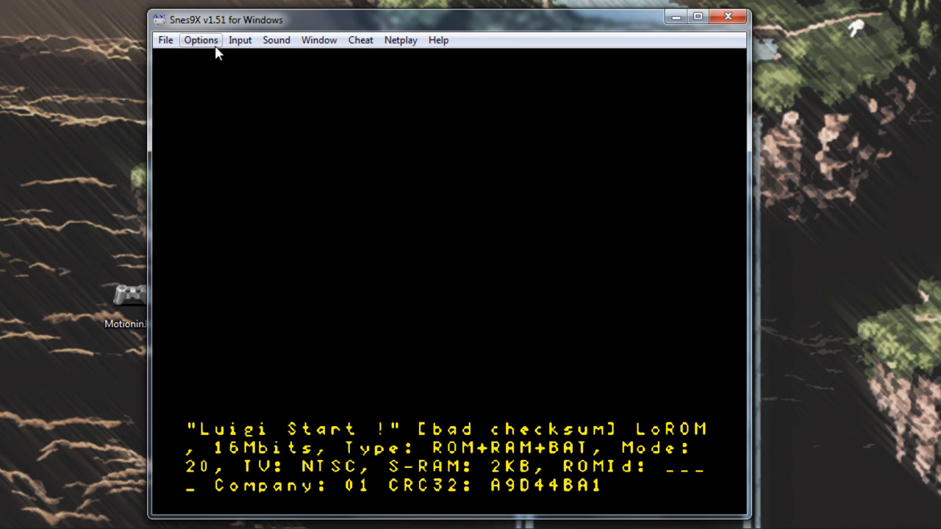
{"action": "left_click", "coordinate": [165, 40]}
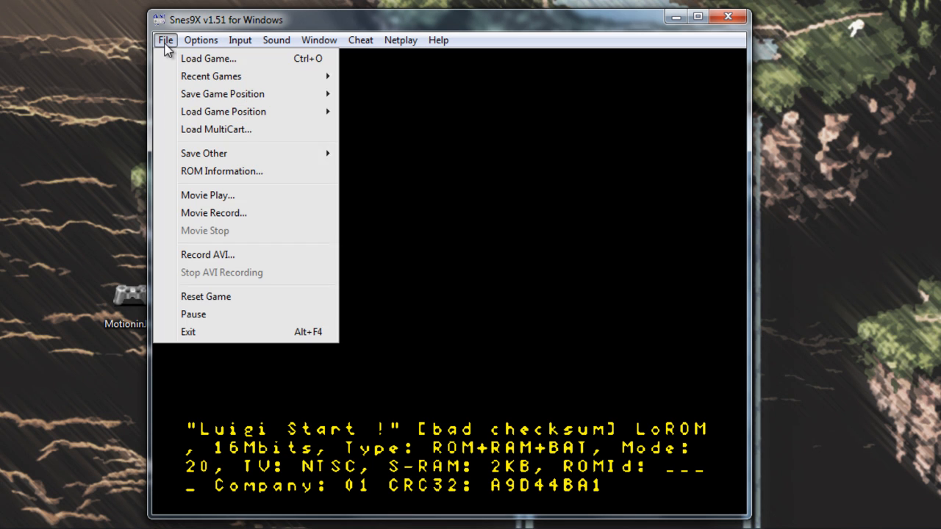
{"action": "mouse_move", "coordinate": [205, 78]}
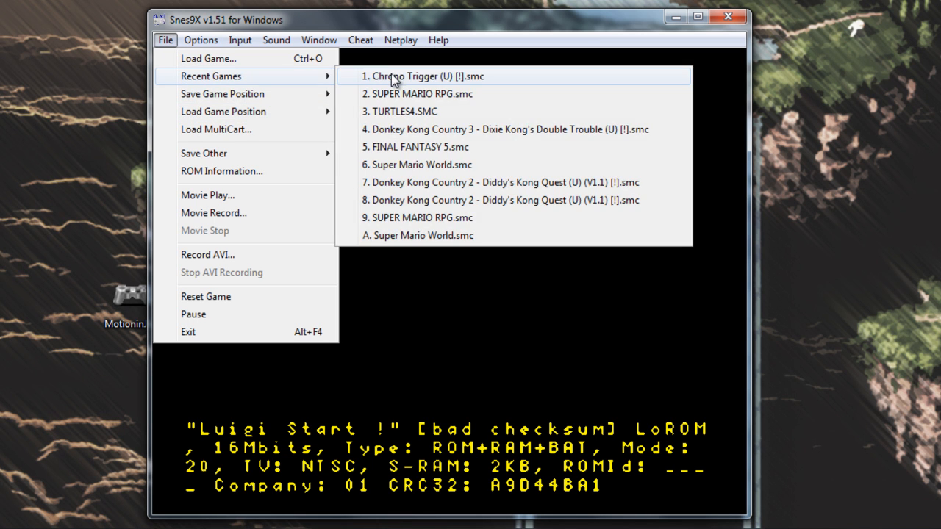
{"action": "left_click", "coordinate": [391, 76]}
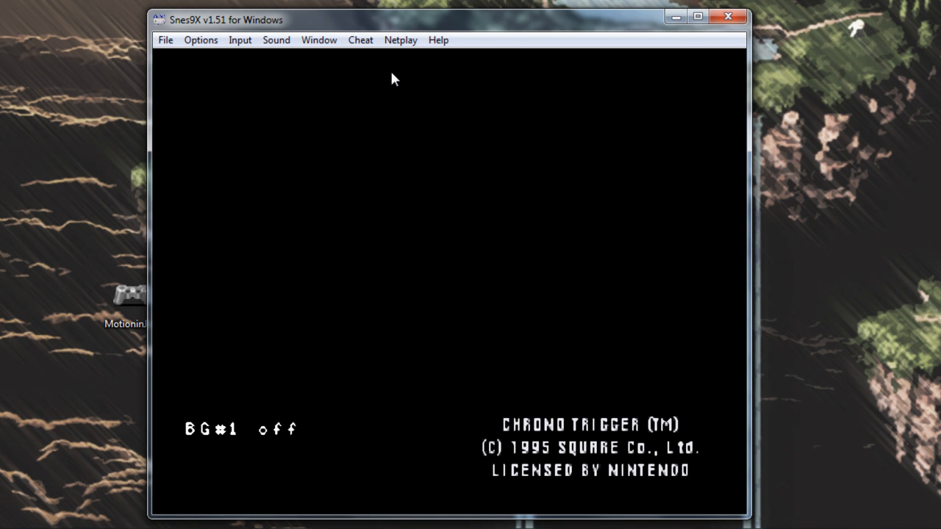
{"action": "key", "text": "F1"}
{"action": "key", "text": "1"}
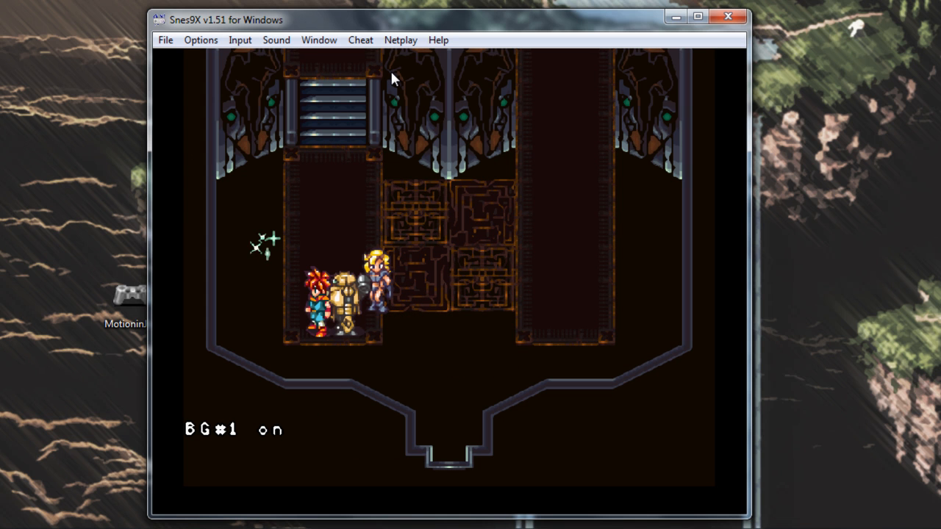
Walk the Chrono Trigger party across the first chamber, up the stairs and through the central door at its far end.
{"action": "key", "text": "Right"}
{"action": "key", "text": "Up"}
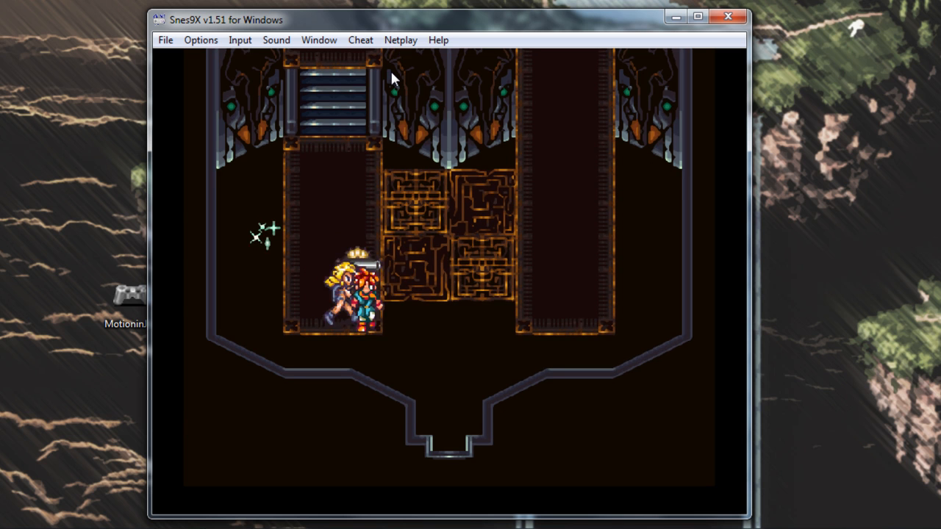
{"action": "key", "text": "Right"}
{"action": "key", "text": "Up"}
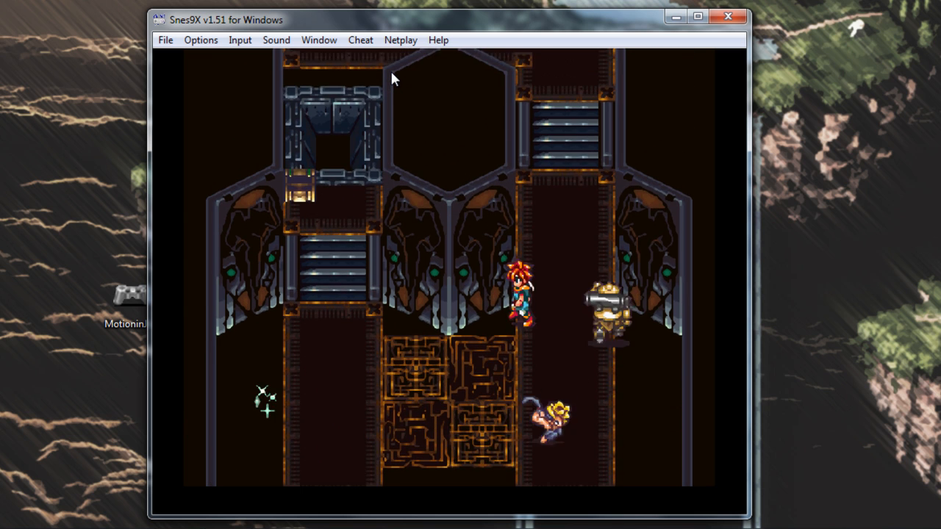
{"action": "key", "text": "Right"}
{"action": "key", "text": "Up"}
{"action": "key", "text": "Left"}
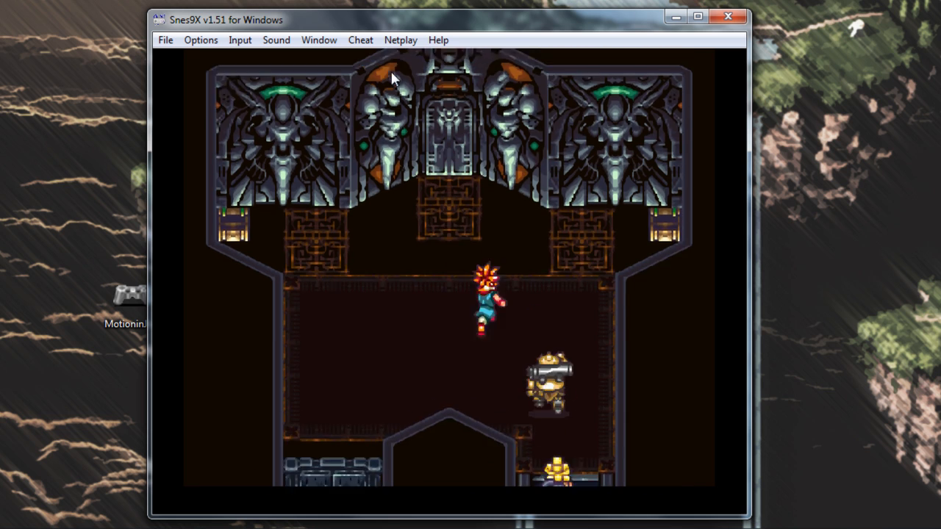
{"action": "key", "text": "Up"}
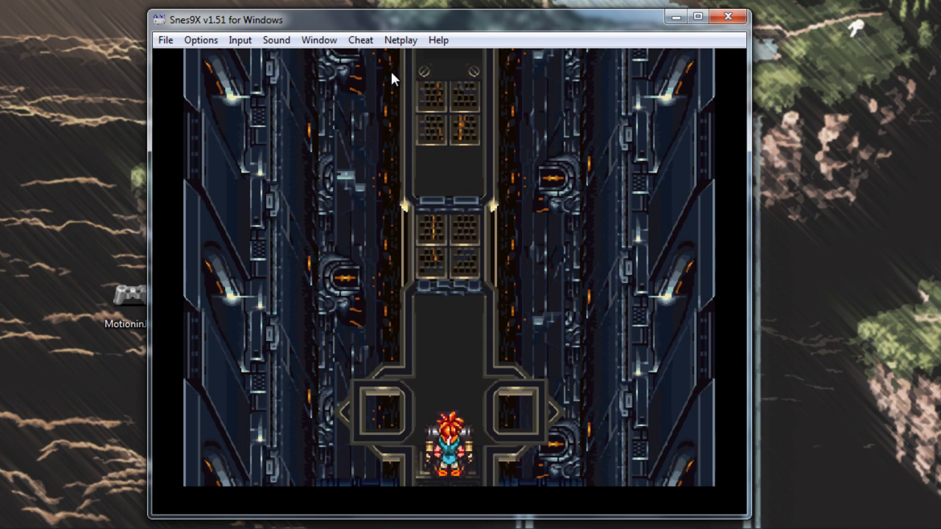
Lead the party along the long metal walkway and through the doorway into the next hall.
{"action": "key", "text": "Up"}
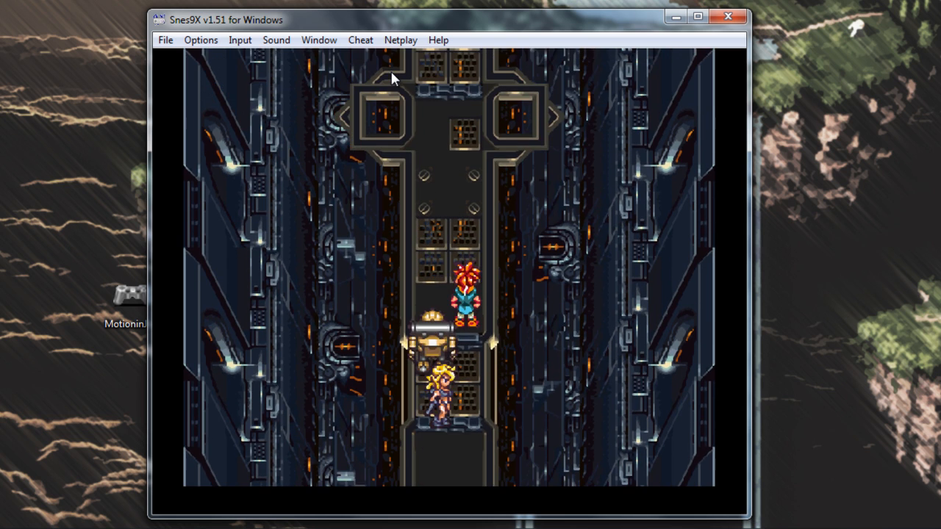
{"action": "key", "text": "Up"}
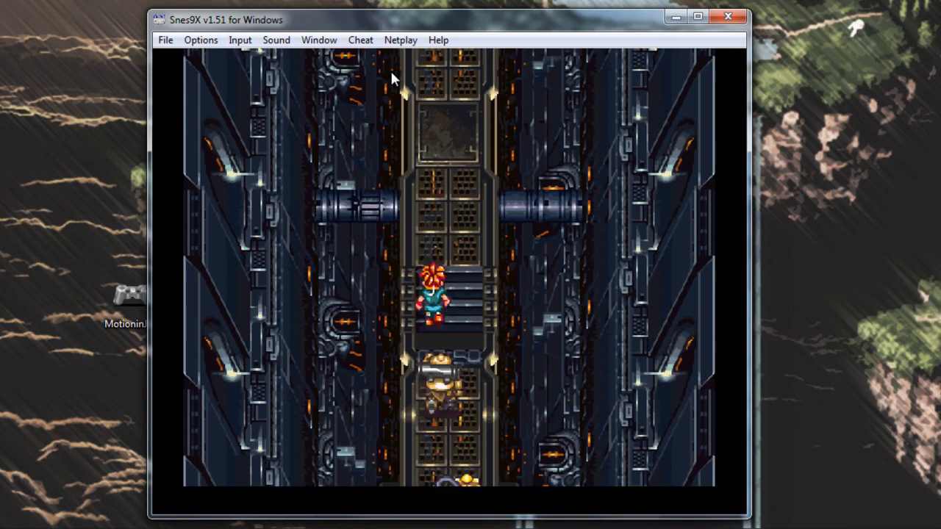
{"action": "key", "text": "Up"}
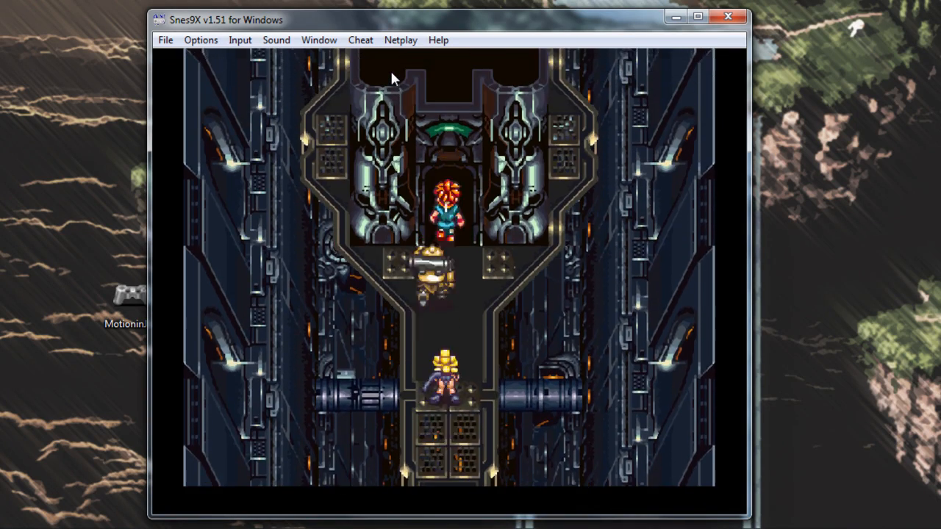
{"action": "key", "text": "Up"}
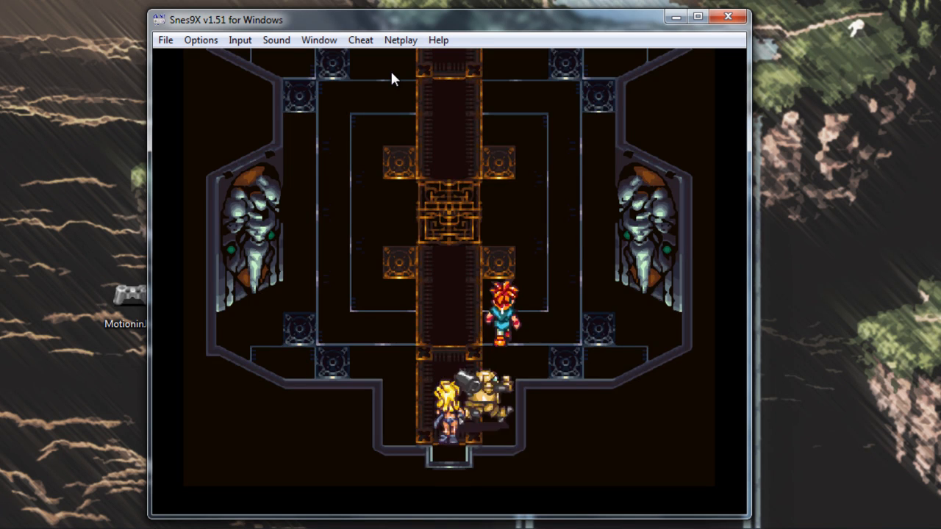